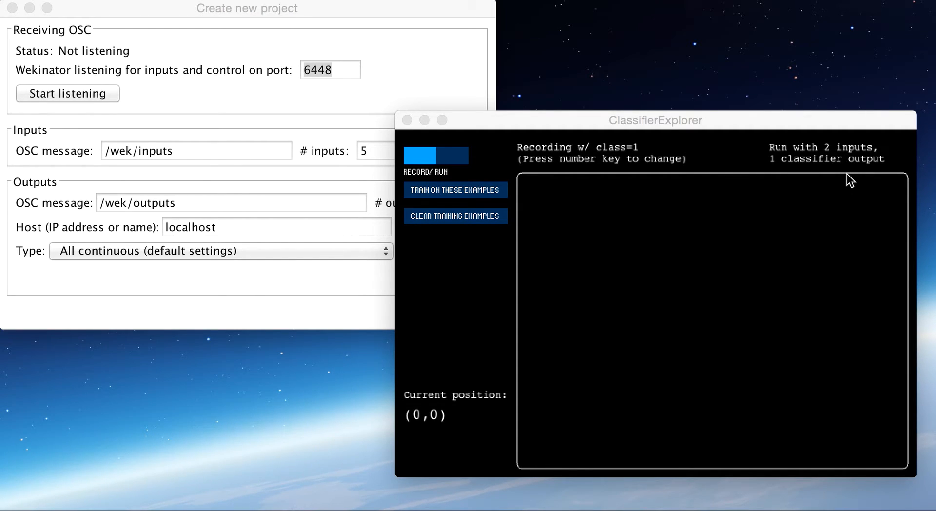
- Create a new project with 2 inputs, 1 output and the output type All classifiers (default settings)
{"action": "left_click_drag", "start_coordinate": [379, 11], "coordinate": [380, 15]}
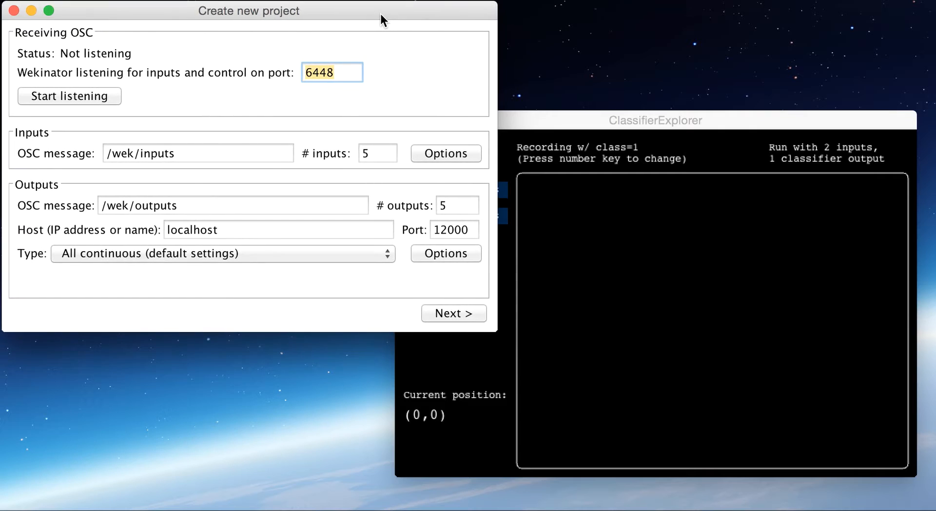
{"action": "left_click", "coordinate": [376, 155]}
{"action": "type", "text": "2"}
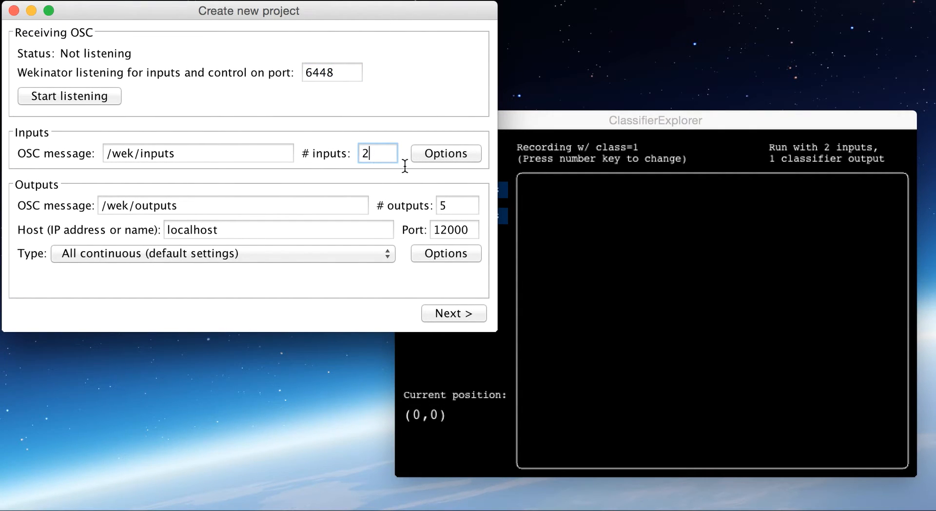
{"action": "left_click", "coordinate": [458, 209]}
{"action": "type", "text": "1"}
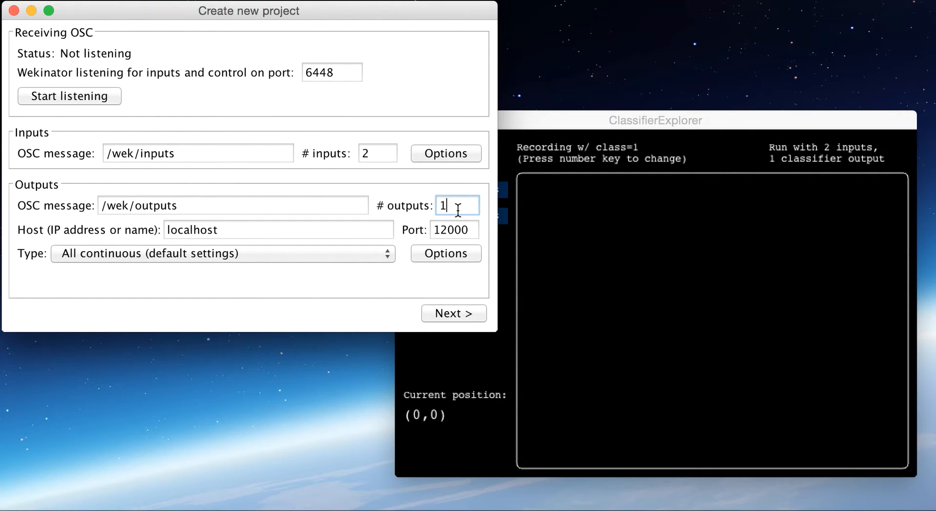
{"action": "left_click", "coordinate": [349, 253]}
{"action": "left_click", "coordinate": [334, 271]}
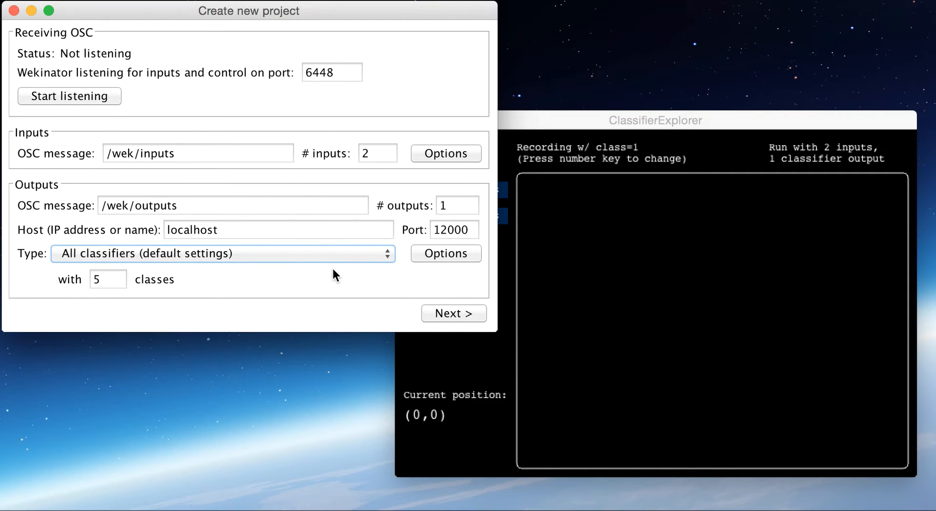
{"action": "left_click", "coordinate": [455, 315]}
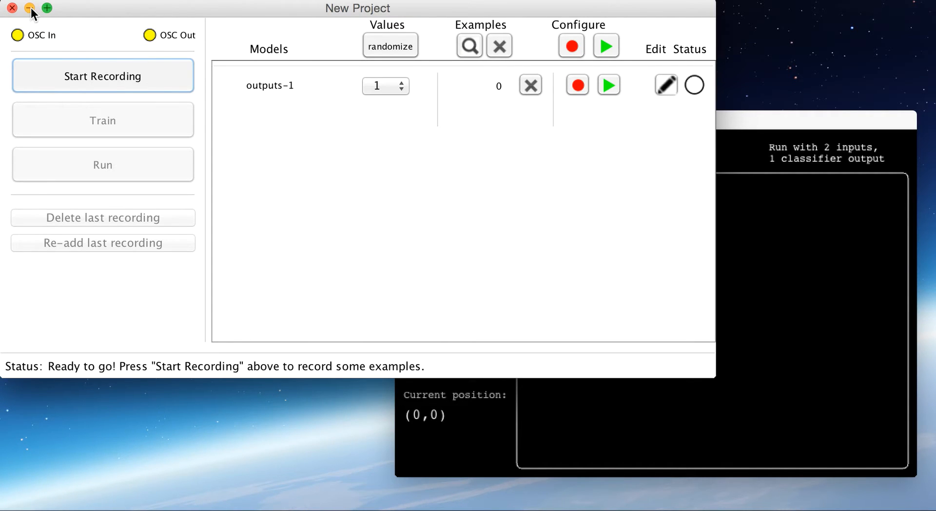
- Minimize the project window, switch to ClassifierExplorer and record four class 1 training examples in the left half of the plot area
{"action": "left_click", "coordinate": [29, 8]}
{"action": "left_click_drag", "start_coordinate": [476, 116], "coordinate": [331, 88]}
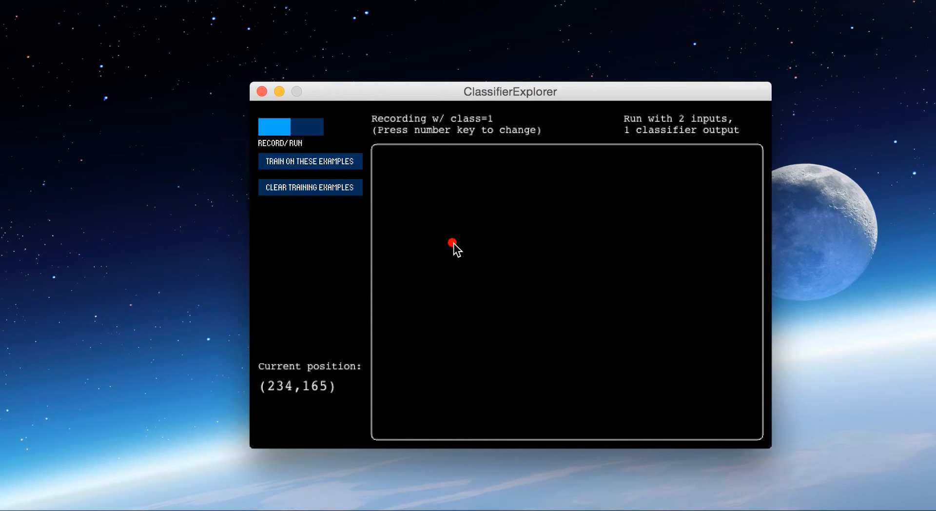
{"action": "left_click", "coordinate": [425, 299]}
{"action": "left_click", "coordinate": [491, 327]}
{"action": "left_click", "coordinate": [516, 236]}
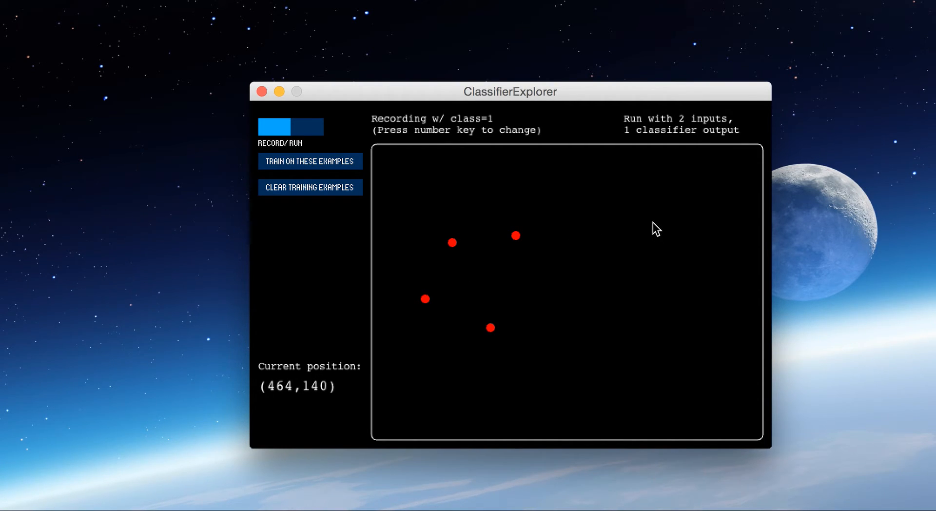
- Record four class 2 training examples in the right half of the plot area and train the classifier on all examples
{"action": "key", "text": "2"}
{"action": "left_click", "coordinate": [654, 222]}
{"action": "left_click", "coordinate": [679, 205]}
{"action": "left_click", "coordinate": [688, 255]}
{"action": "left_click", "coordinate": [646, 312]}
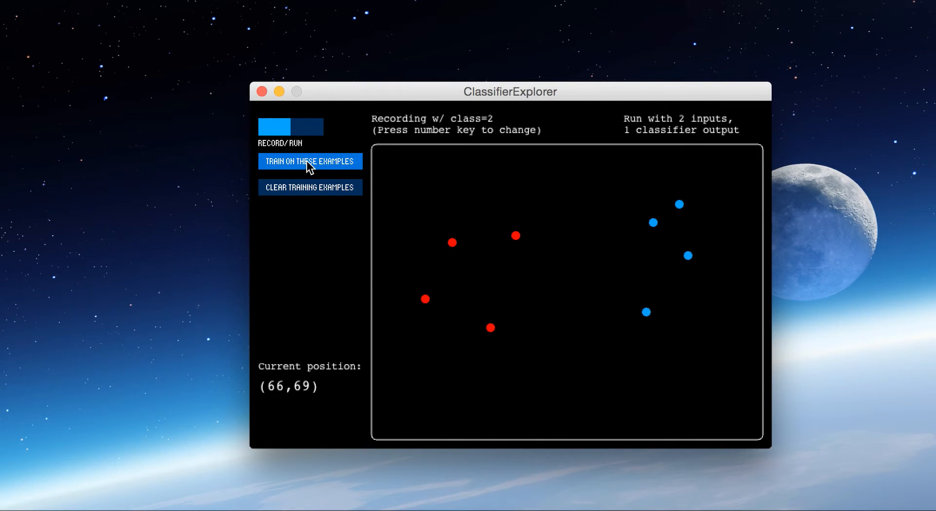
- Switch to run mode and place test points among the class 1 examples and among the class 2 examples
{"action": "left_click", "coordinate": [307, 129]}
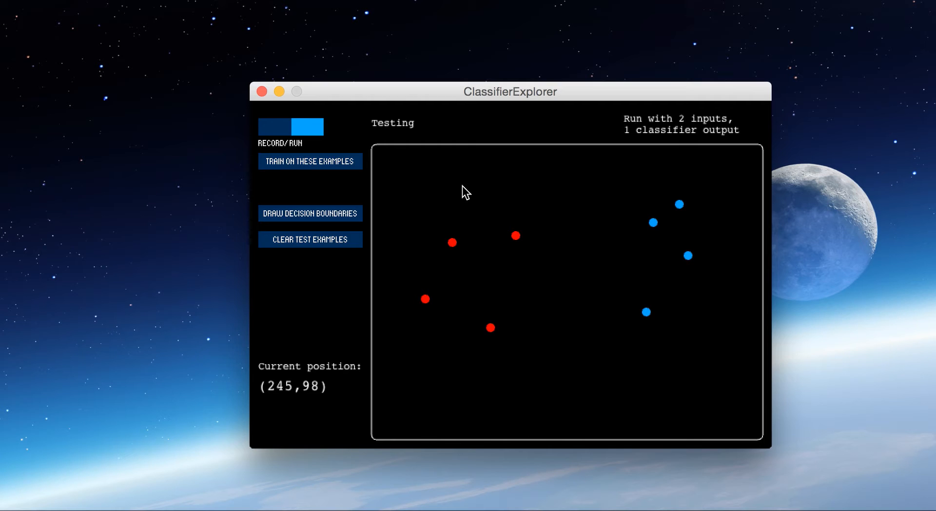
{"action": "left_click", "coordinate": [463, 275]}
{"action": "left_click", "coordinate": [483, 279]}
{"action": "left_click", "coordinate": [481, 298]}
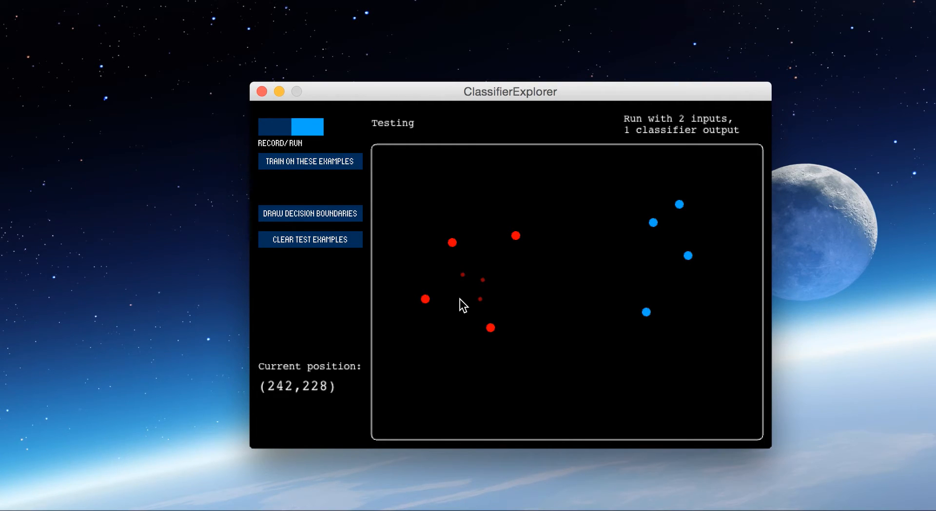
{"action": "left_click", "coordinate": [671, 248]}
{"action": "left_click", "coordinate": [650, 264]}
{"action": "left_click", "coordinate": [668, 286]}
{"action": "left_click", "coordinate": [699, 308]}
- Place test points across the gap between the two clusters and draw the decision boundaries
{"action": "left_click", "coordinate": [630, 281]}
{"action": "left_click", "coordinate": [613, 291]}
{"action": "left_click", "coordinate": [592, 294]}
{"action": "left_click", "coordinate": [564, 299]}
{"action": "left_click", "coordinate": [539, 299]}
{"action": "left_click", "coordinate": [523, 299]}
{"action": "left_click", "coordinate": [505, 299]}
{"action": "left_click", "coordinate": [528, 314]}
{"action": "left_click", "coordinate": [545, 317]}
{"action": "left_click", "coordinate": [557, 317]}
{"action": "left_click", "coordinate": [570, 316]}
{"action": "left_click", "coordinate": [587, 319]}
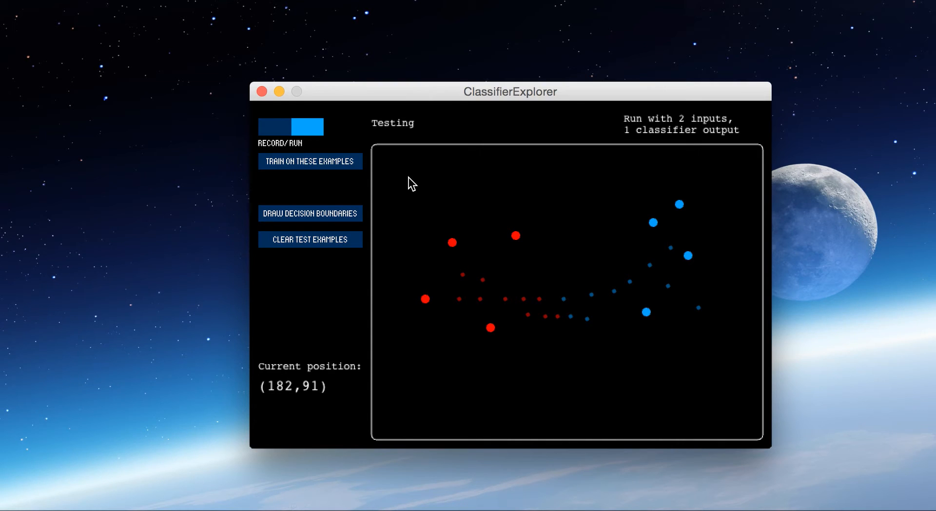
{"action": "left_click", "coordinate": [331, 215]}
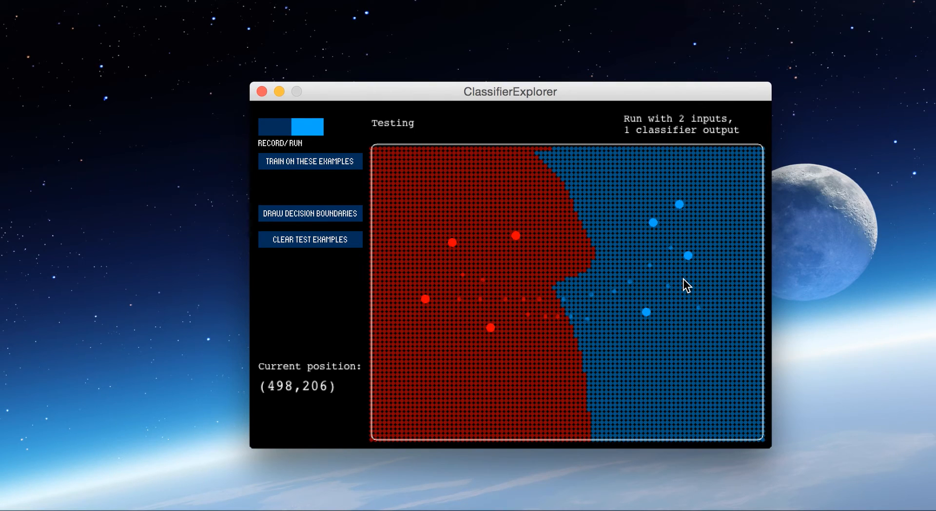
- Return to record mode, add one class 1 example to the right of the class 2 cluster and retrain the classifier
{"action": "left_click", "coordinate": [272, 132]}
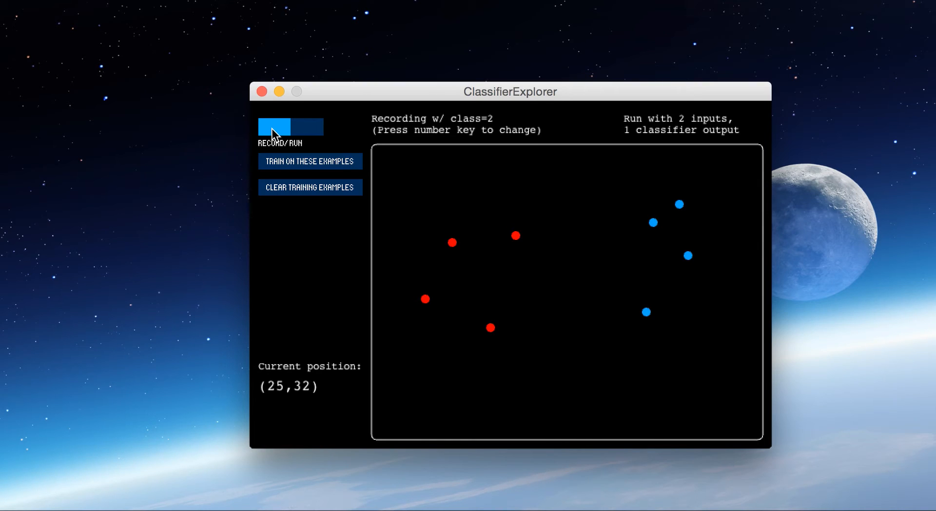
{"action": "key", "text": "1"}
{"action": "left_click", "coordinate": [735, 221]}
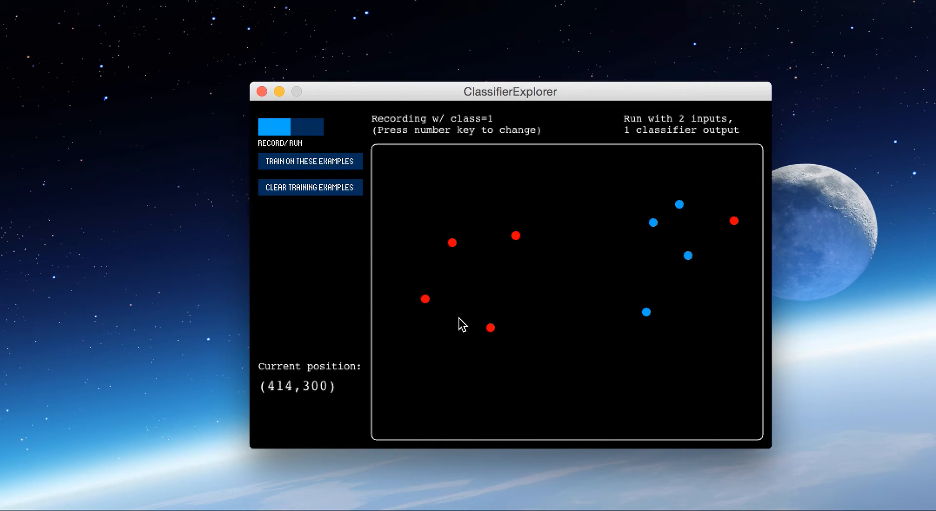
- Switch to run mode, clear the test examples and redraw the decision boundaries with the added class 1 example
{"action": "left_click", "coordinate": [301, 131]}
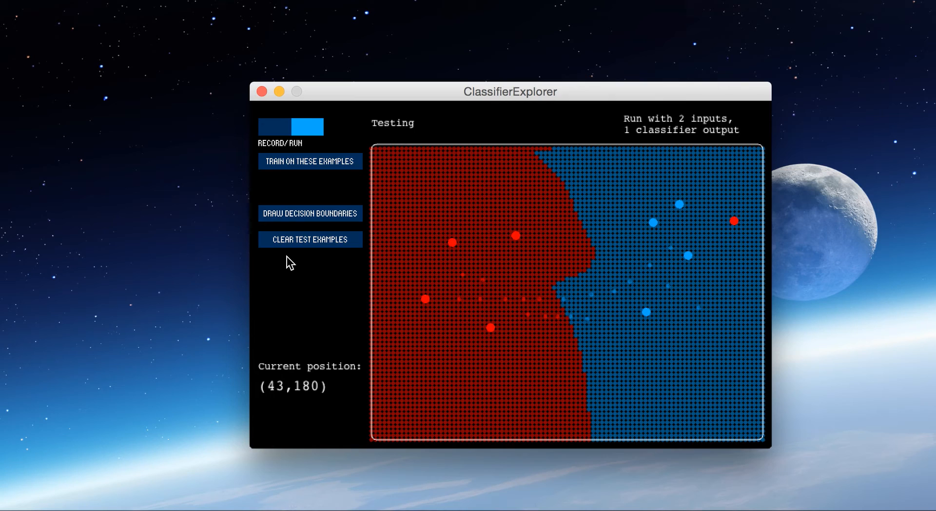
{"action": "left_click", "coordinate": [301, 238]}
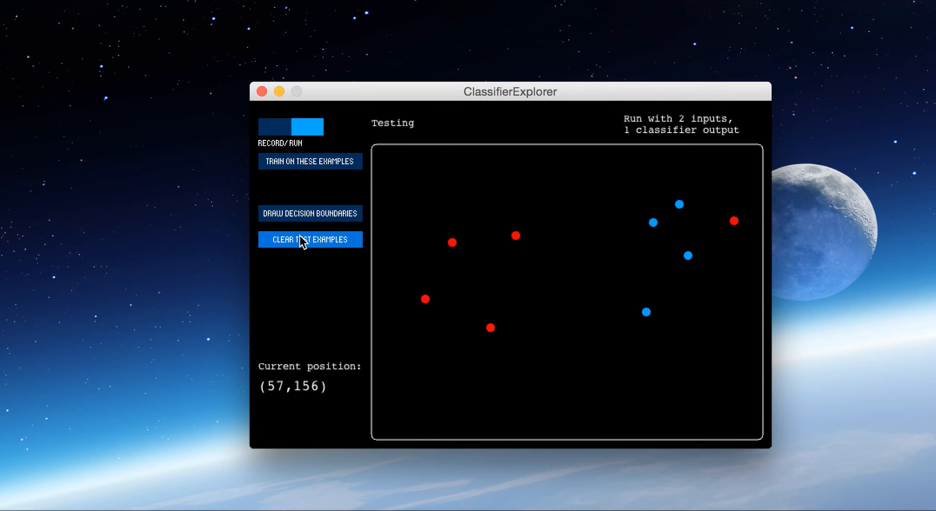
{"action": "left_click", "coordinate": [303, 211]}
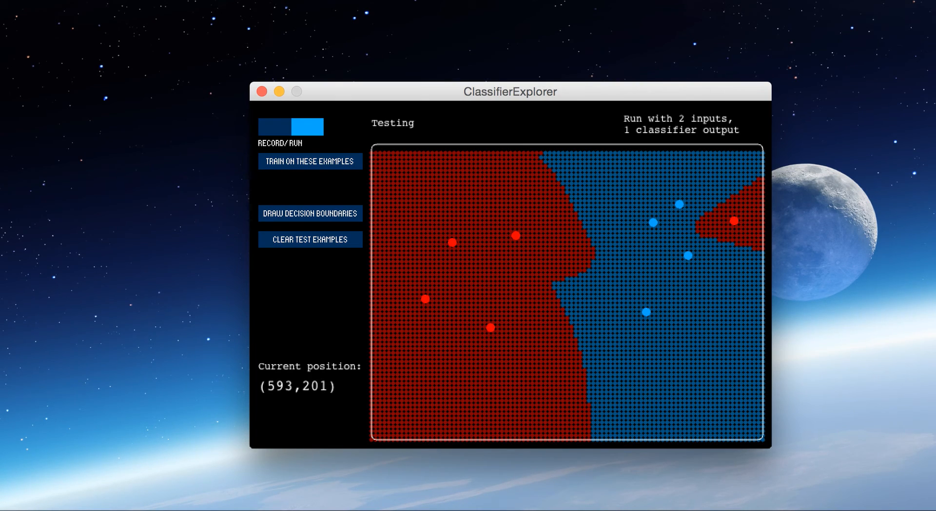
- Switch to the Wekinator project window and set the number of neighbors (k) for the outputs-1 model to 5
{"action": "left_click", "coordinate": [921, 507]}
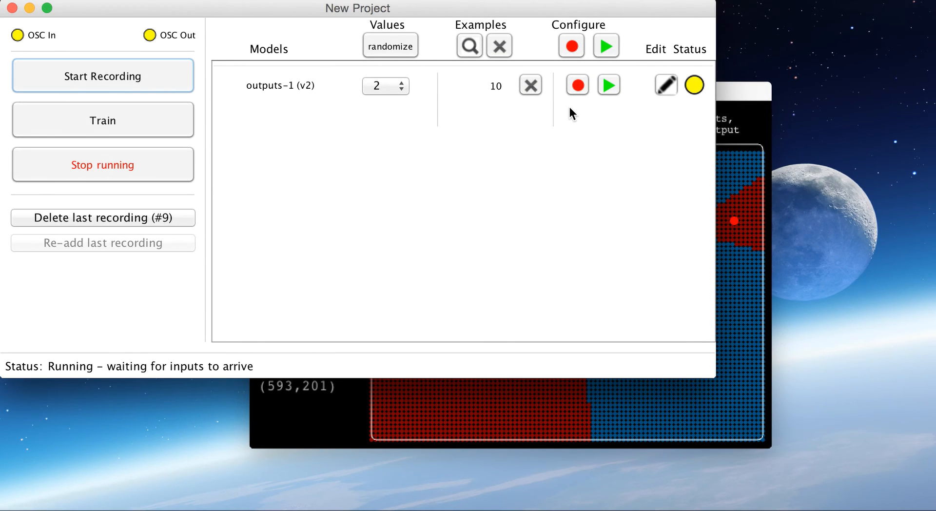
{"action": "left_click", "coordinate": [666, 85]}
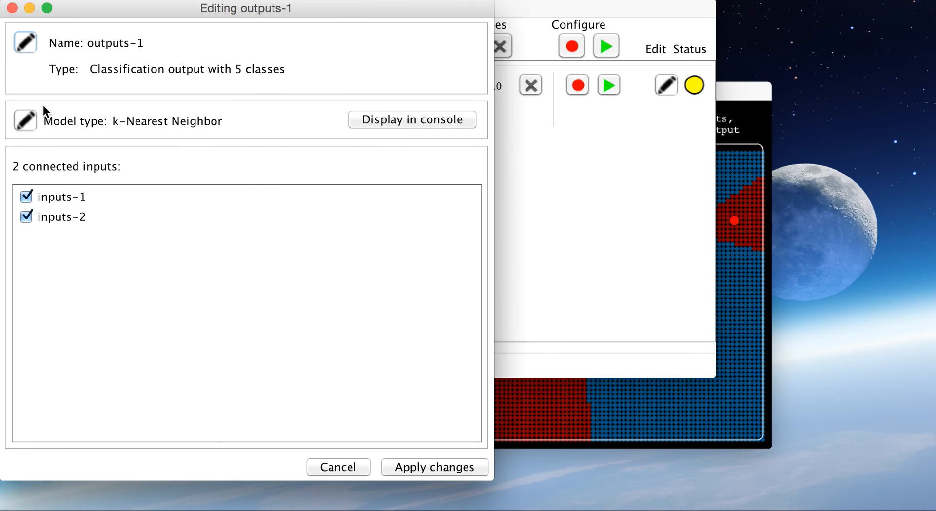
{"action": "left_click", "coordinate": [26, 120]}
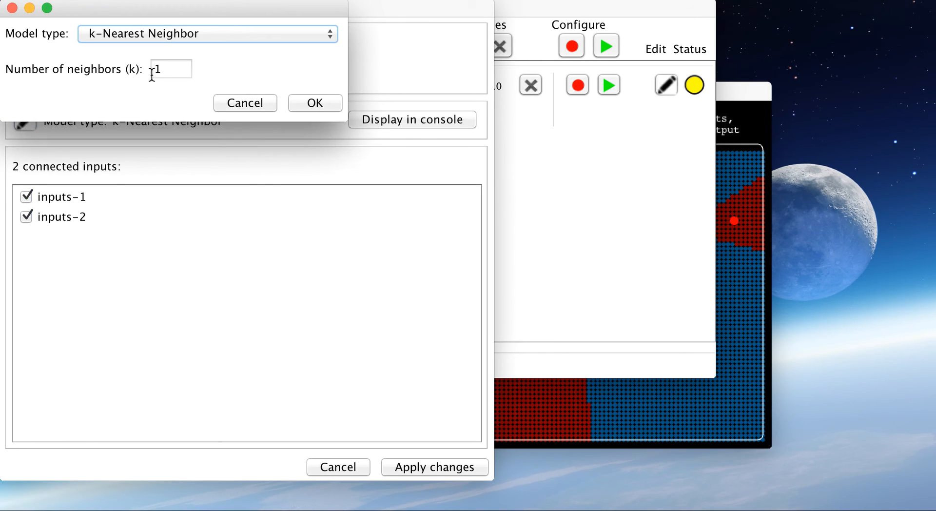
{"action": "double_click", "coordinate": [162, 70]}
{"action": "type", "text": "5"}
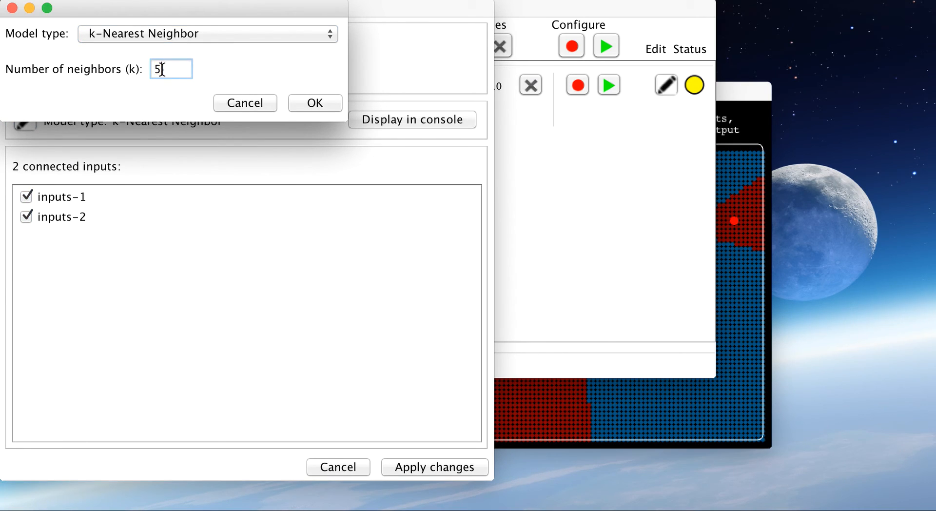
- Change the outputs-1 model type to Naive Bayes, apply the change and retrain the model
{"action": "left_click", "coordinate": [214, 31]}
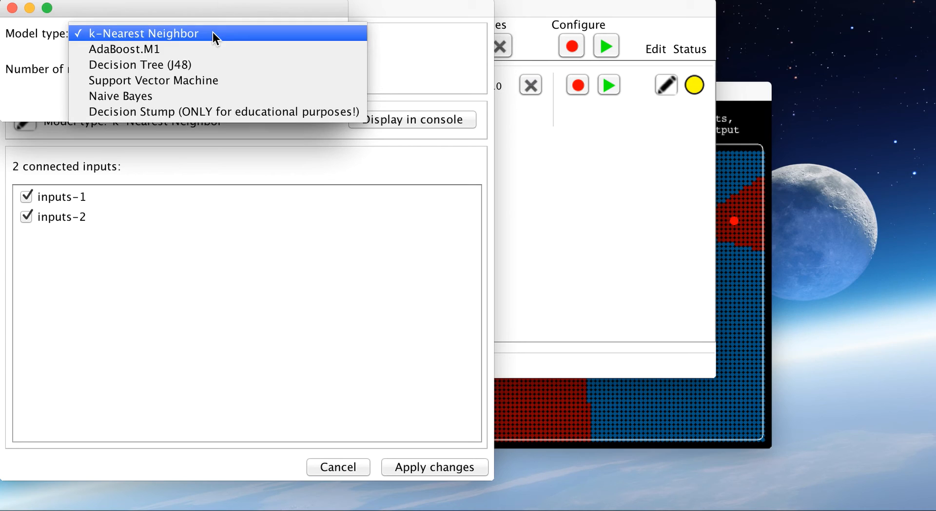
{"action": "left_click", "coordinate": [183, 95]}
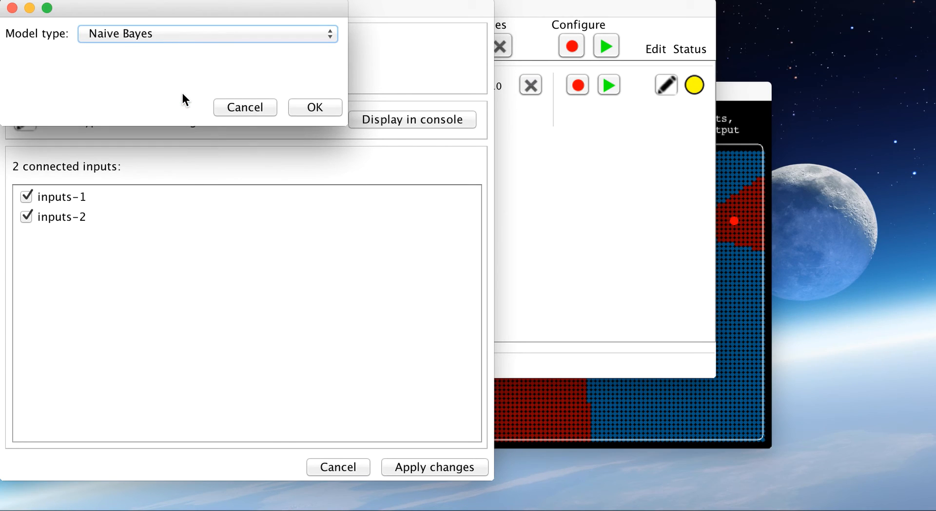
{"action": "left_click", "coordinate": [309, 110]}
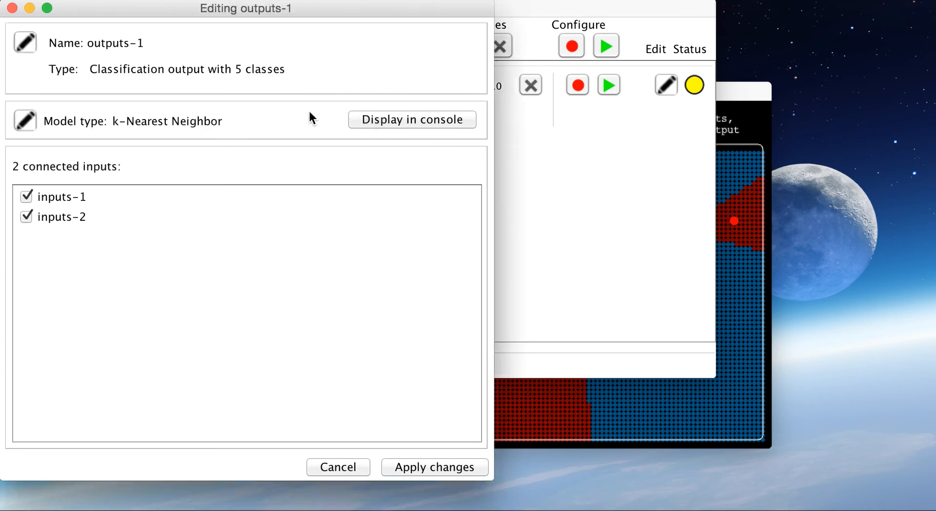
{"action": "left_click", "coordinate": [400, 467]}
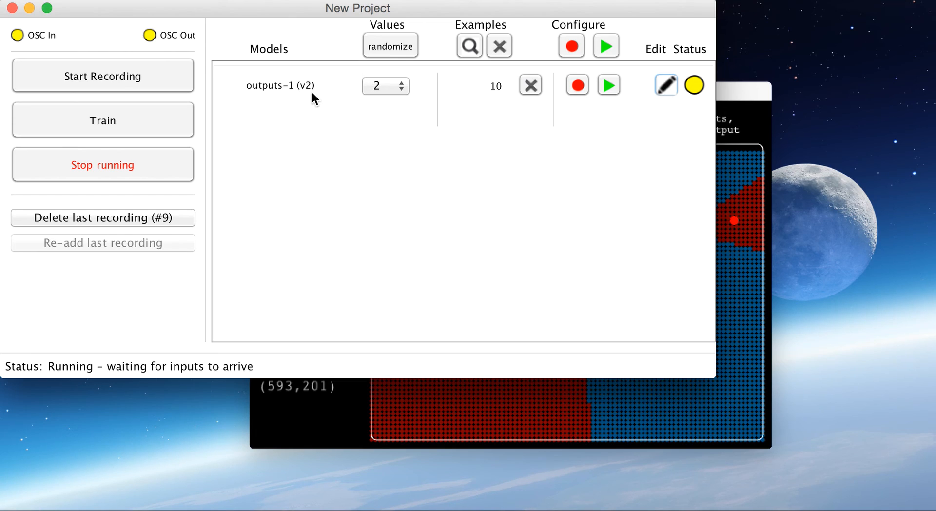
{"action": "left_click", "coordinate": [162, 120]}
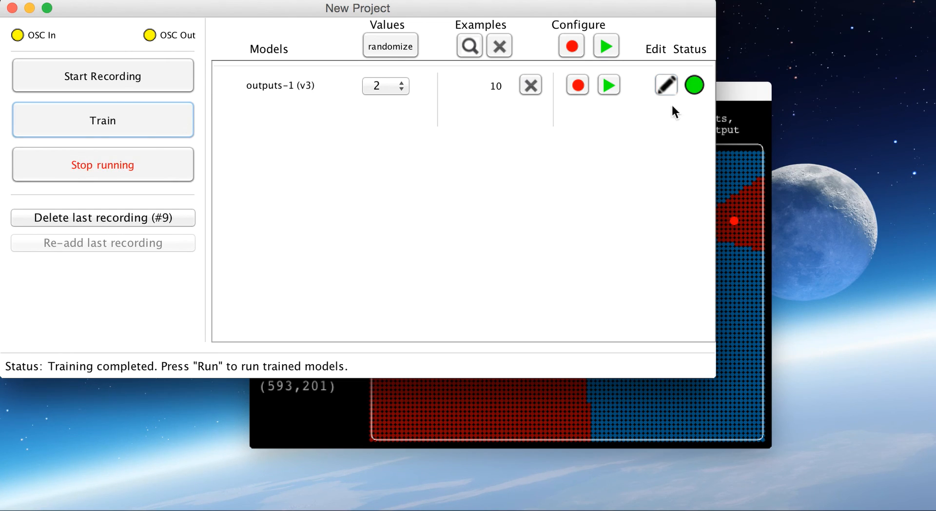
- Switch back to ClassifierExplorer, clear the test examples and draw the retrained model's decision boundaries
{"action": "left_click", "coordinate": [733, 101]}
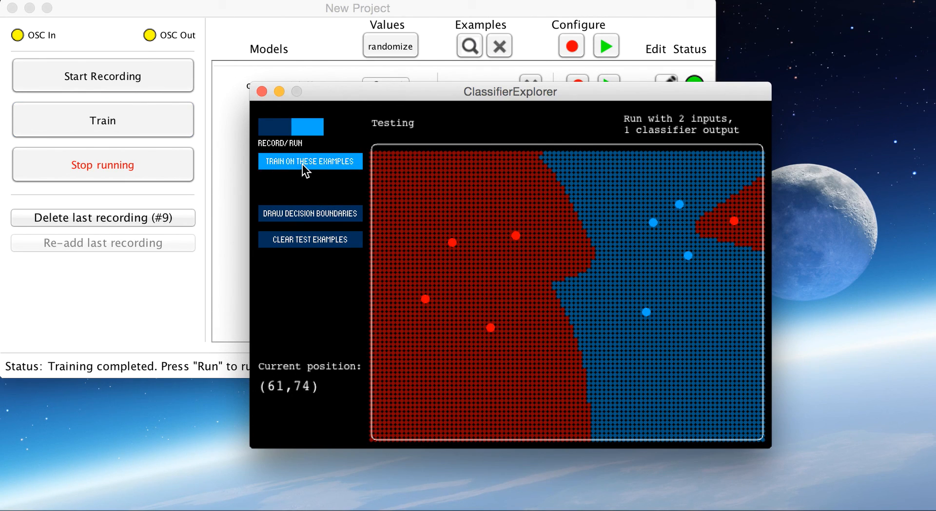
{"action": "left_click", "coordinate": [299, 239]}
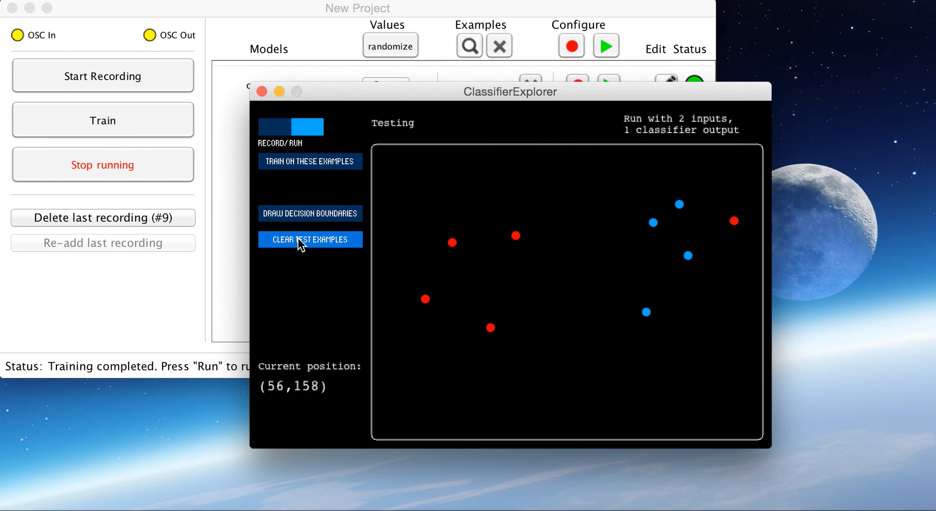
{"action": "left_click", "coordinate": [311, 215]}
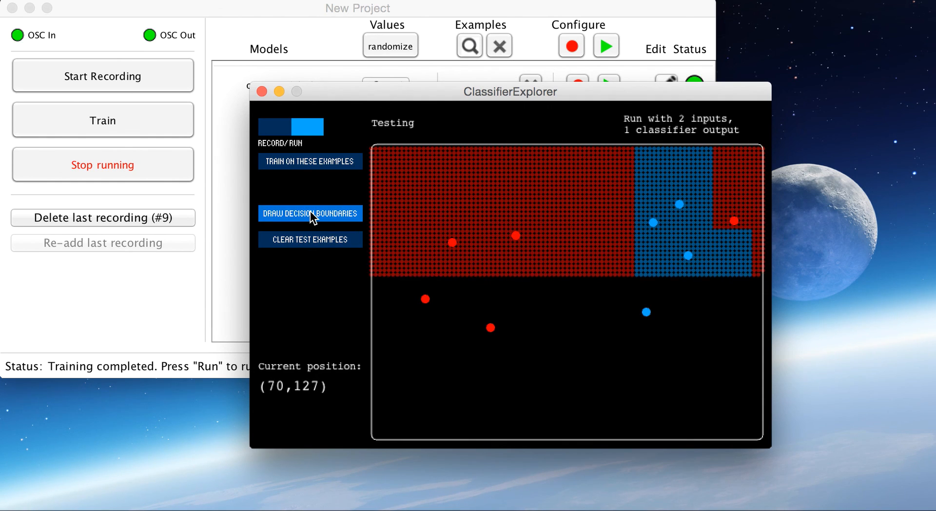